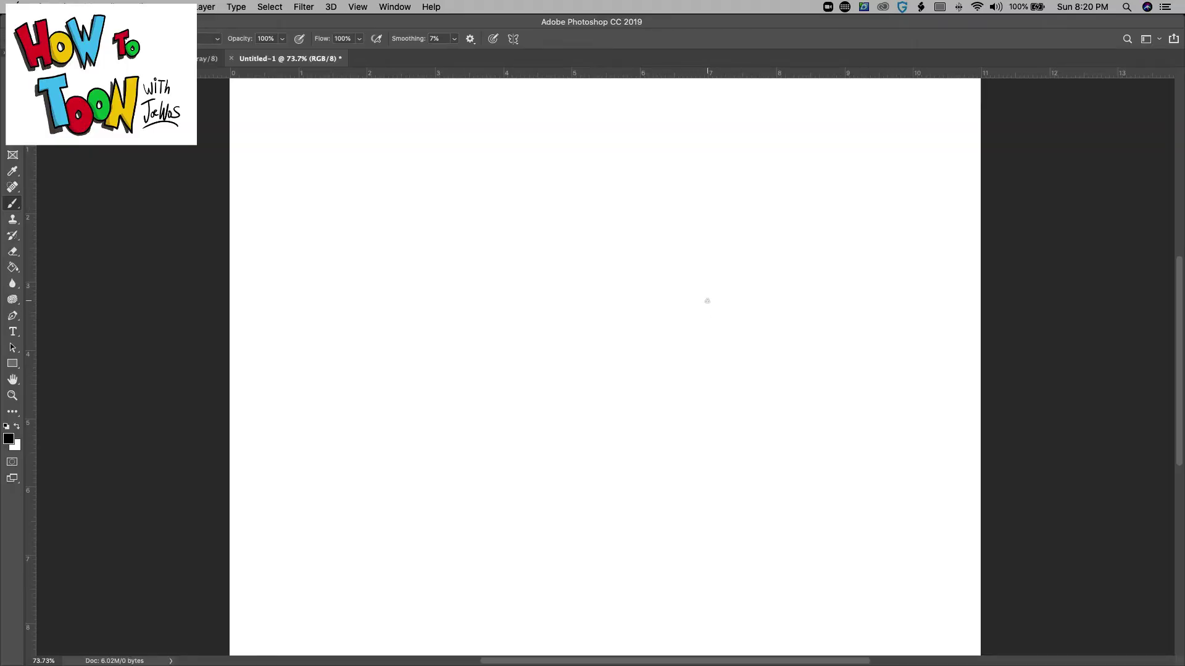
Brush the first short black curved stroke of the scalloped mouth outline, right of centre
mouse_move(705, 295)
left_mouse_down()
mouse_move(732, 320)
mouse_move(728, 357)
mouse_move(699, 384)
mouse_move(652, 374)
mouse_move(647, 315)
mouse_move(681, 290)
mouse_move(708, 300)
left_mouse_up()
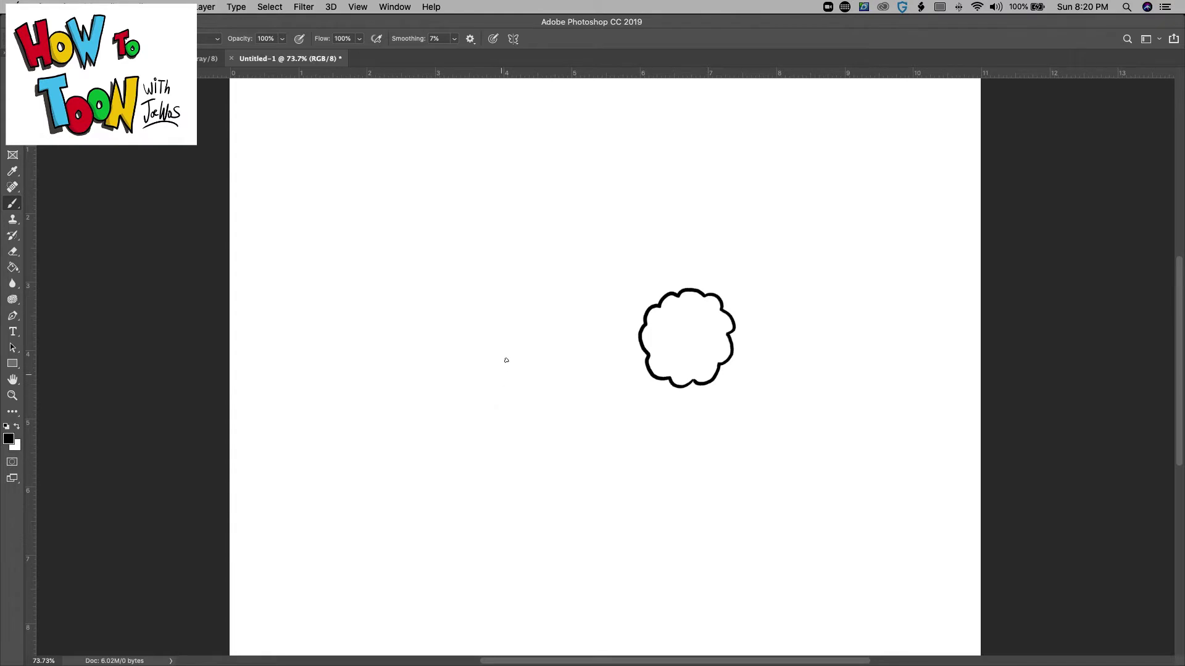
Draw an oval inside the scalloped rim, fill it solid black, and brush a ring around the mouth
mouse_move(685, 318)
left_mouse_down()
mouse_move(707, 333)
mouse_move(699, 352)
mouse_move(674, 351)
mouse_move(672, 324)
mouse_move(686, 317)
left_mouse_up()
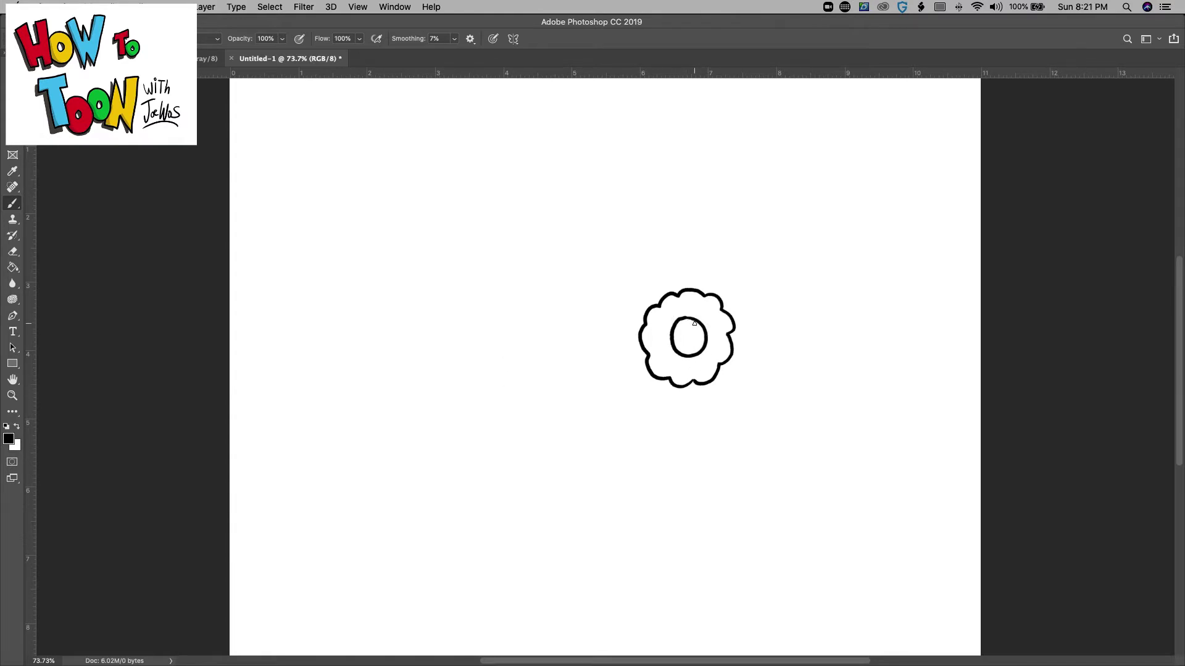
left_click(13, 269)
left_click(687, 336)
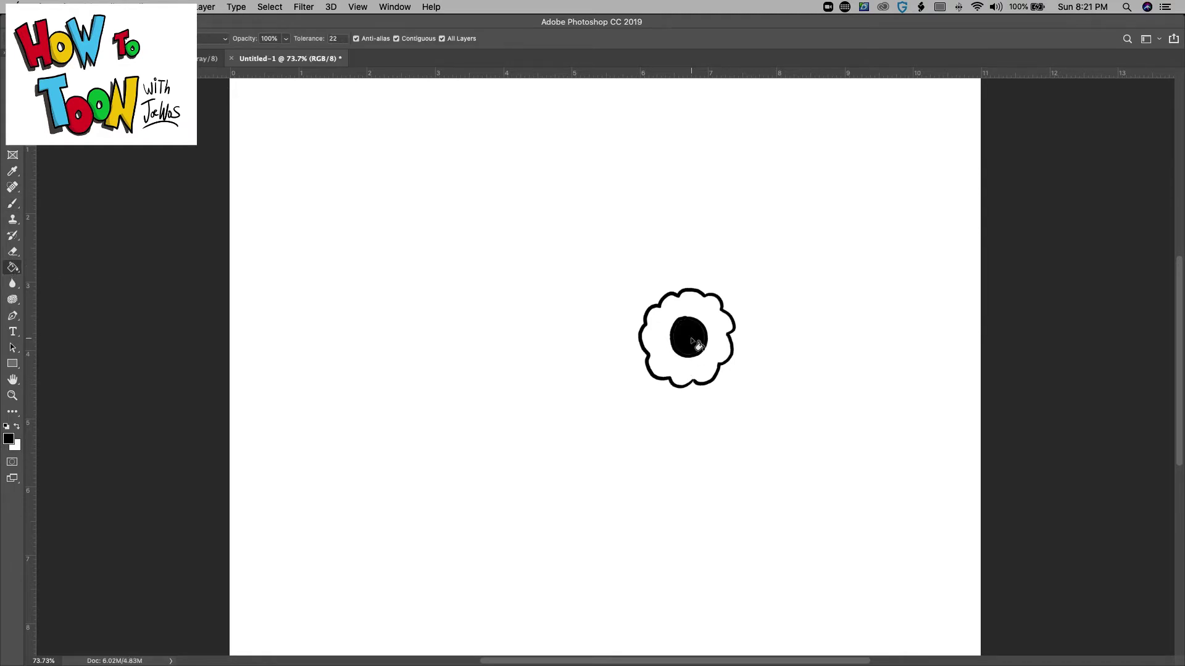
left_click(13, 204)
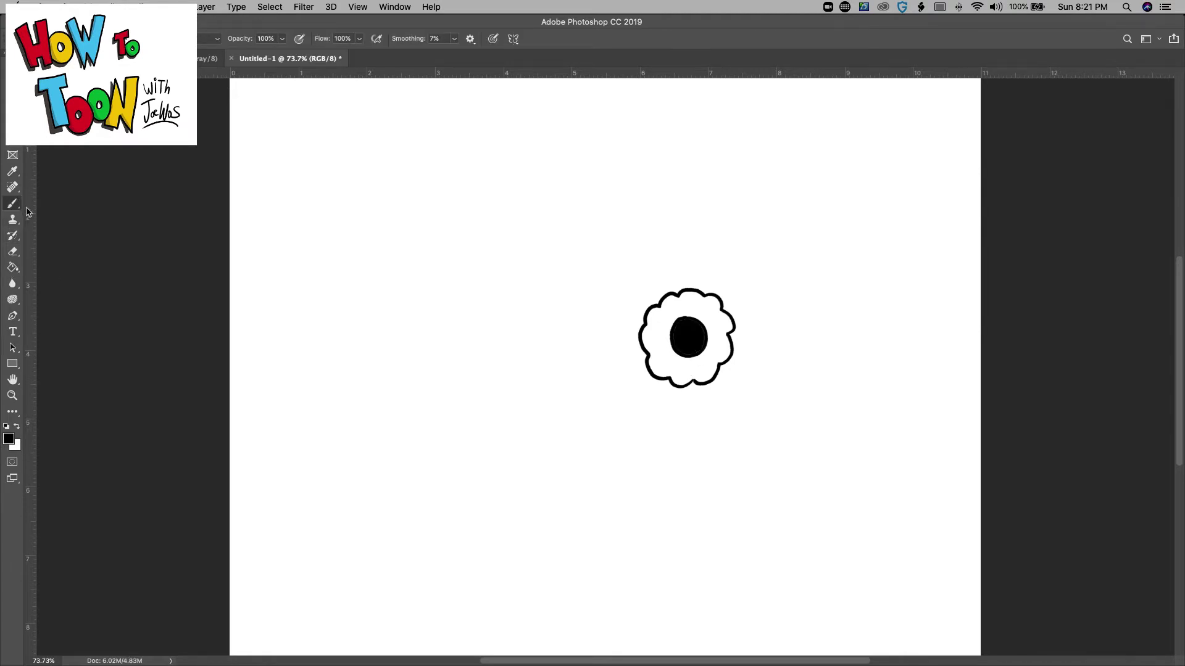
mouse_move(713, 285)
left_mouse_down()
mouse_move(742, 331)
mouse_move(736, 367)
mouse_move(703, 395)
mouse_move(661, 395)
mouse_move(638, 369)
mouse_move(627, 326)
mouse_move(648, 294)
mouse_move(713, 286)
left_mouse_up()
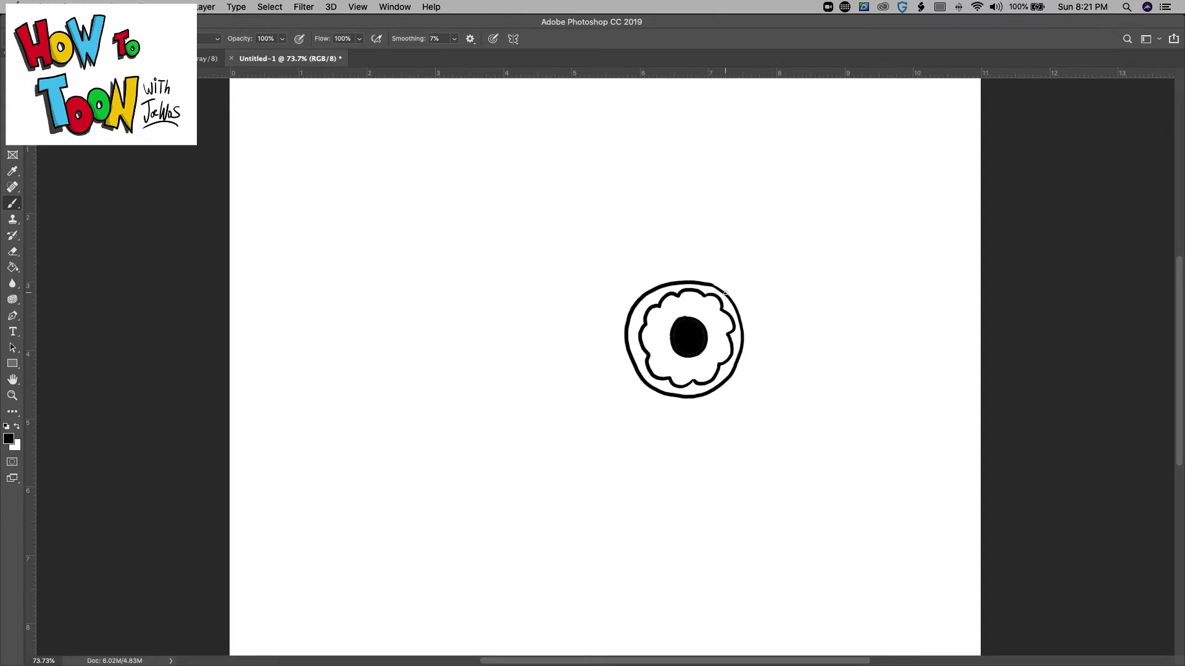
Draw wrinkle curves above the mouth ring: a short curve, a longer upper curve, and two side strokes
mouse_move(722, 290)
left_mouse_down()
mouse_move(700, 272)
mouse_move(659, 270)
mouse_move(637, 303)
left_mouse_up()
mouse_move(728, 240)
left_mouse_down()
mouse_move(657, 272)
mouse_move(616, 257)
left_mouse_up()
left_click_drag(700, 272, 728, 267)
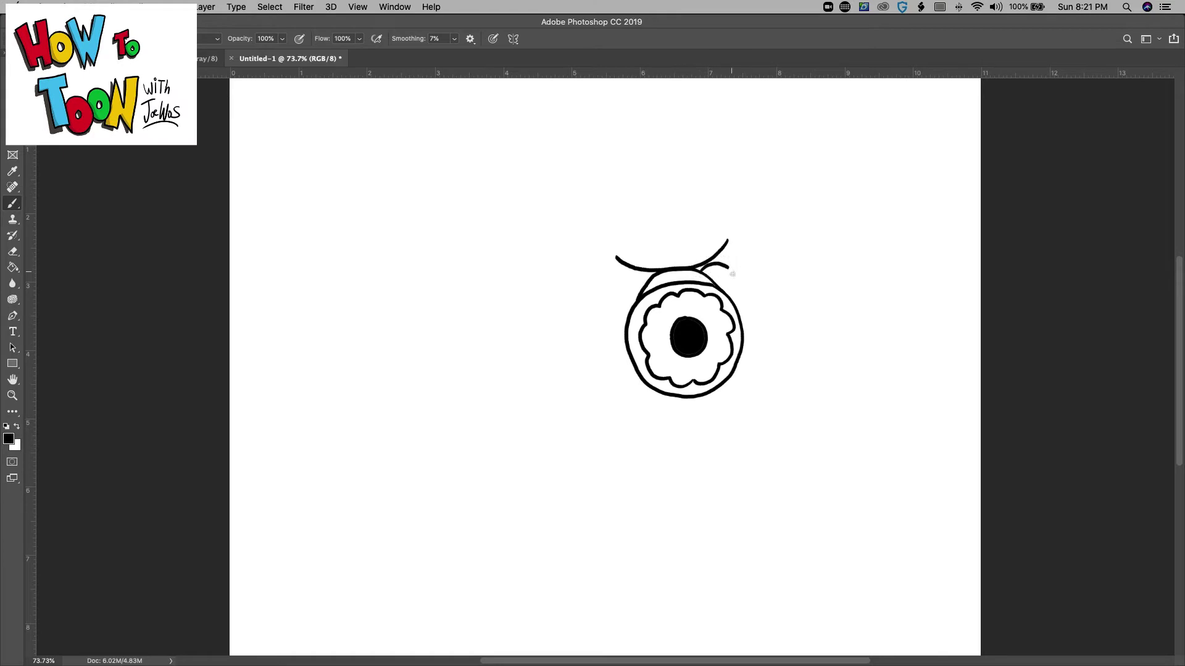
left_click_drag(645, 281, 613, 275)
Add hooked folds and a curve under the ring, then draw the large round head and start the body
left_click_drag(725, 380, 731, 401)
left_click_drag(644, 383, 648, 405)
mouse_move(721, 390)
left_mouse_down()
mouse_move(687, 405)
mouse_move(643, 385)
left_mouse_up()
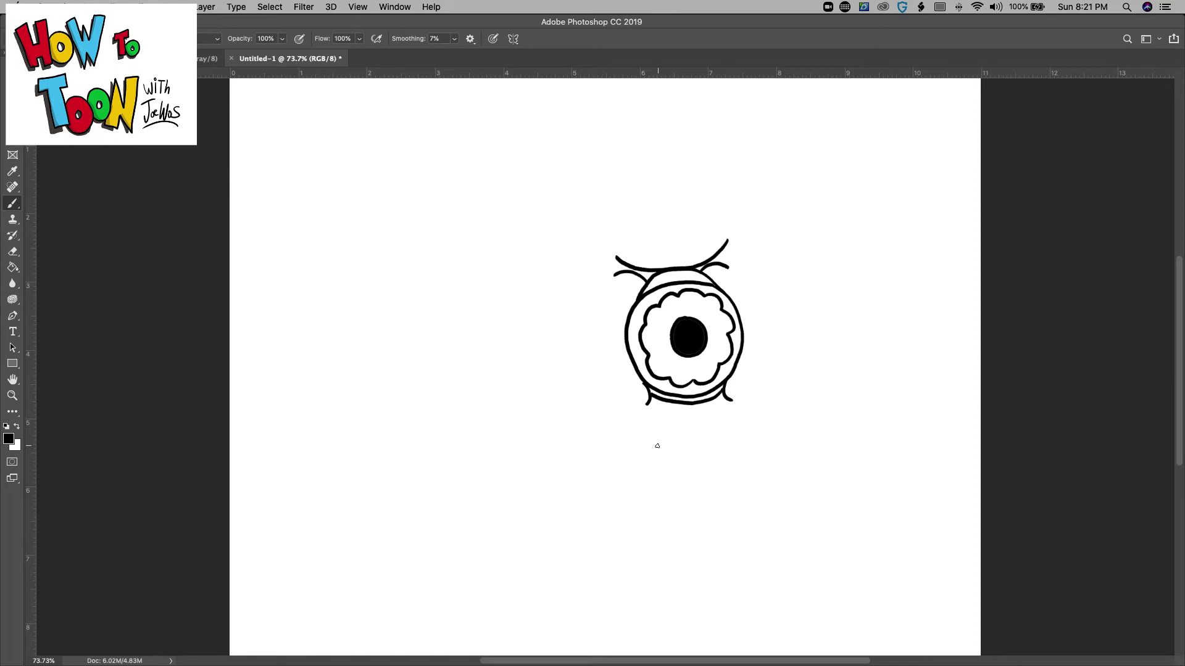
mouse_move(708, 218)
left_mouse_down()
mouse_move(764, 257)
mouse_move(778, 300)
mouse_move(769, 371)
mouse_move(705, 424)
mouse_move(631, 416)
mouse_move(579, 360)
mouse_move(565, 314)
mouse_move(577, 257)
mouse_move(631, 218)
mouse_move(709, 214)
left_mouse_up()
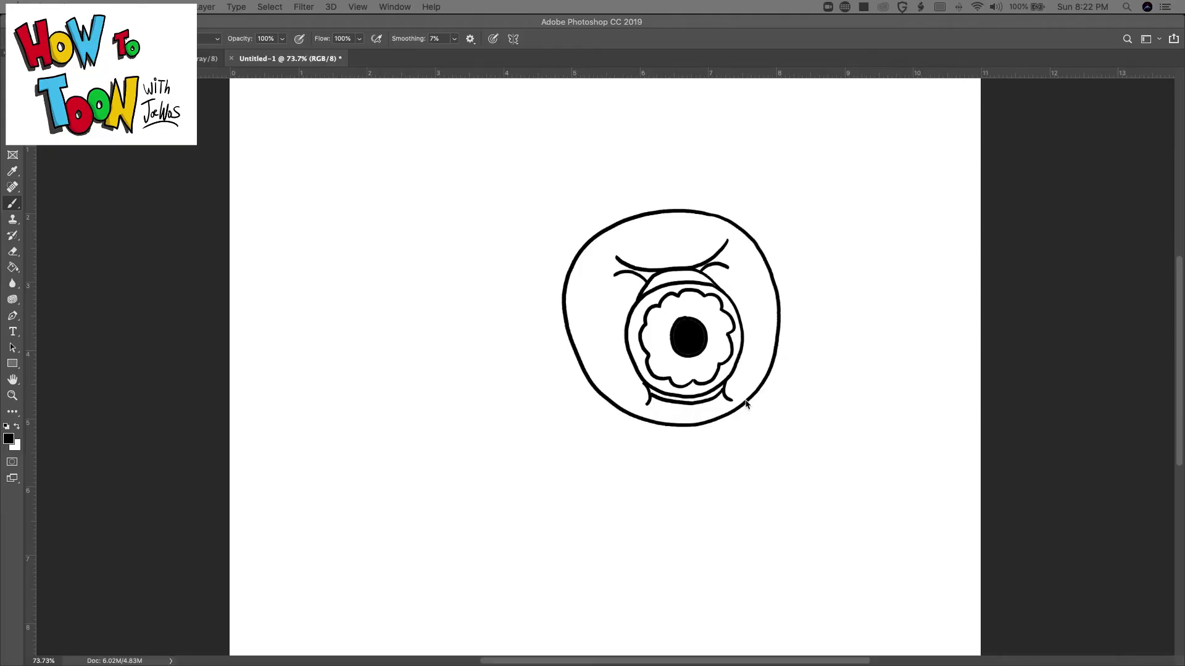
mouse_move(745, 404)
left_mouse_down()
mouse_move(728, 449)
mouse_move(671, 480)
mouse_move(643, 426)
left_mouse_up()
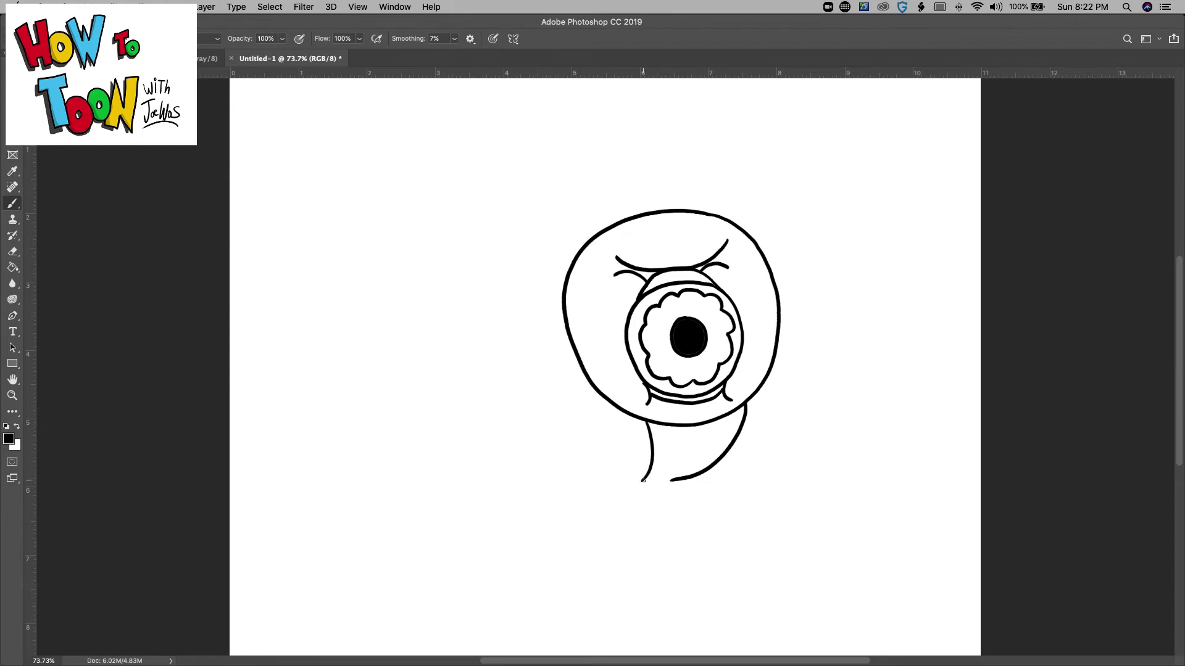
Draw two clawed front legs with a small curl, and sketch the bumpy back outline behind the head
mouse_move(641, 480)
left_mouse_down()
mouse_move(675, 525)
mouse_move(664, 515)
mouse_move(655, 540)
mouse_move(649, 515)
mouse_move(637, 543)
mouse_move(636, 522)
mouse_move(592, 509)
mouse_move(570, 421)
left_mouse_up()
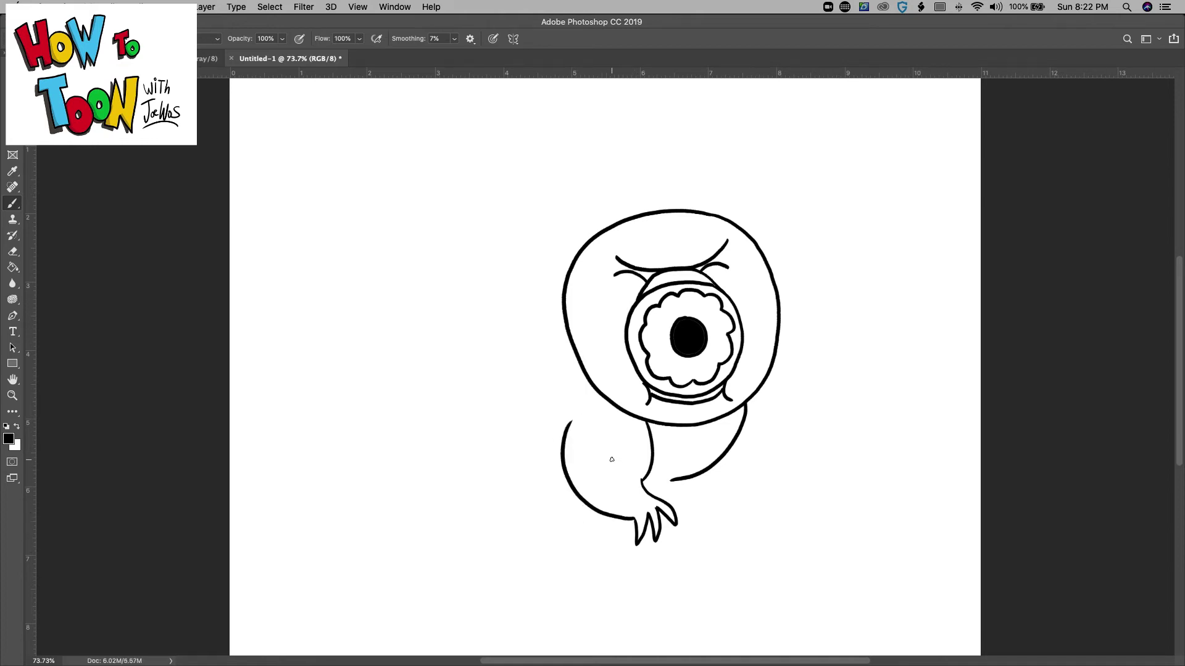
left_click_drag(616, 468, 645, 481)
mouse_move(746, 408)
left_mouse_down()
mouse_move(754, 508)
mouse_move(751, 529)
mouse_move(743, 503)
mouse_move(733, 532)
mouse_move(733, 515)
mouse_move(717, 525)
mouse_move(692, 492)
mouse_move(736, 474)
left_mouse_up()
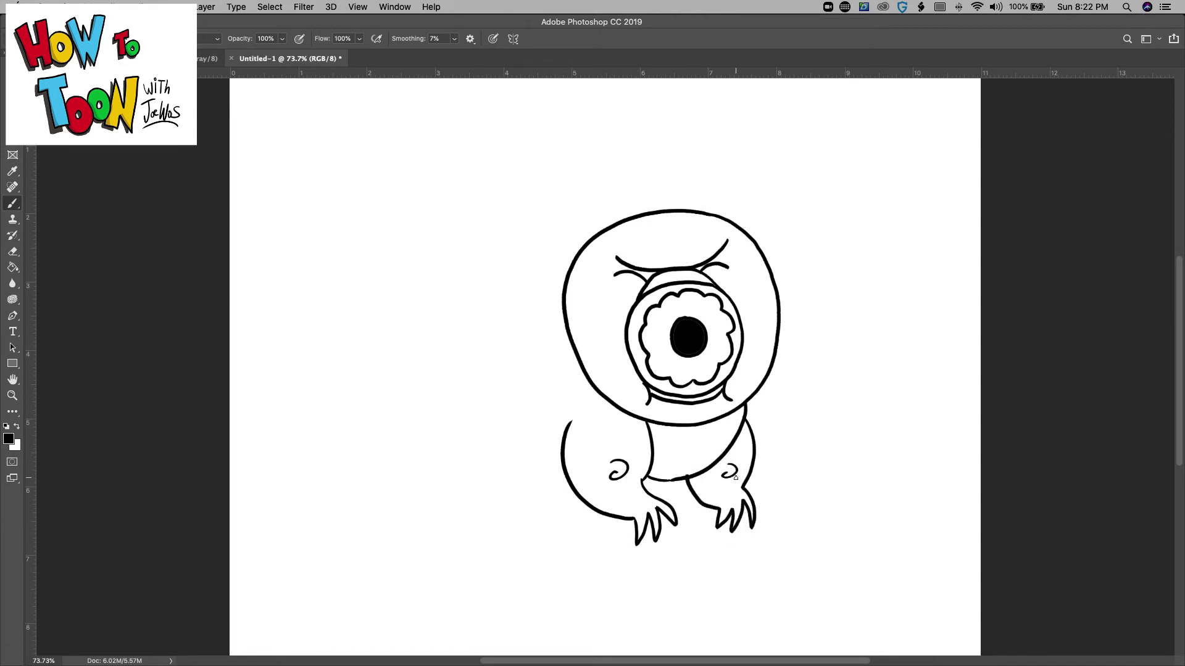
mouse_move(644, 213)
left_mouse_down()
mouse_move(540, 210)
mouse_move(509, 244)
mouse_move(348, 259)
mouse_move(317, 300)
left_mouse_up()
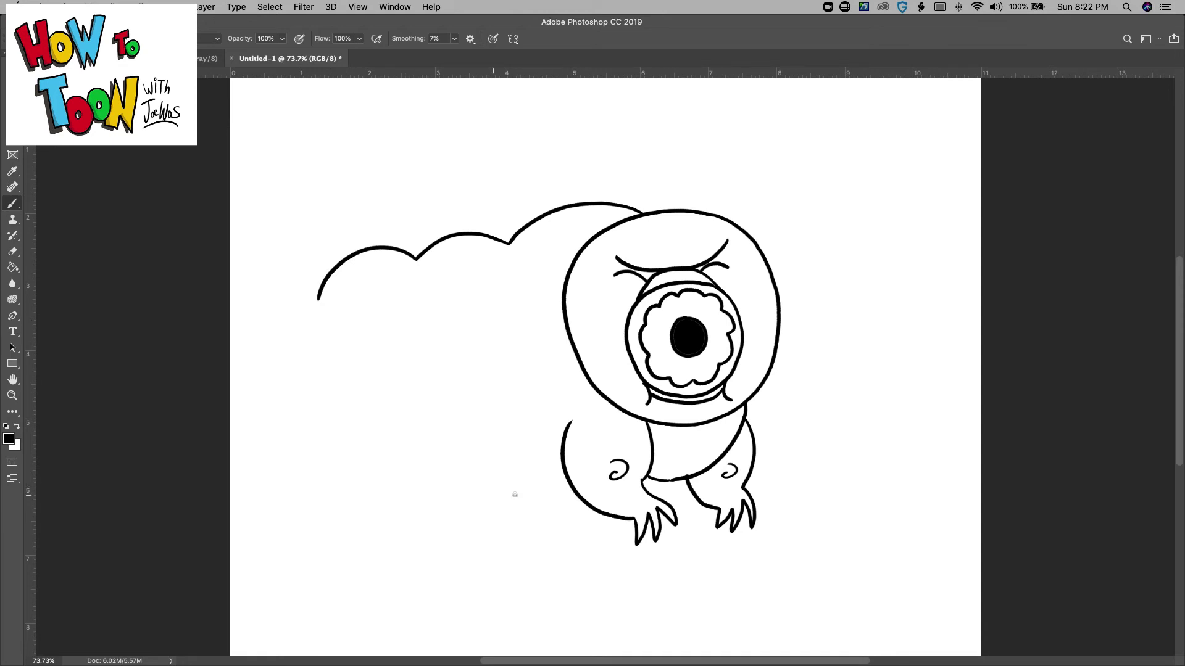
Outline the next body segment and draw the middle leg with a curl and clawed foot
mouse_move(568, 480)
left_mouse_down()
mouse_move(531, 488)
mouse_move(534, 434)
left_mouse_up()
left_click_drag(525, 486, 545, 450)
mouse_move(525, 487)
left_mouse_down()
mouse_move(553, 548)
mouse_move(545, 537)
mouse_move(520, 553)
mouse_move(447, 478)
mouse_move(466, 439)
left_mouse_up()
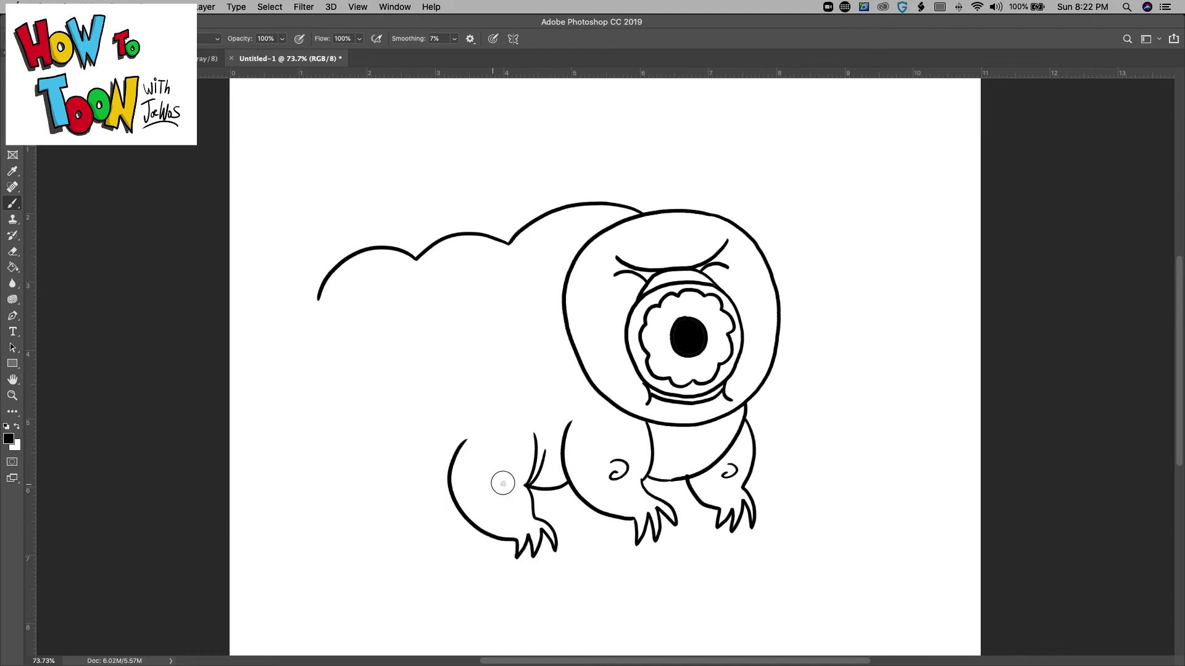
left_click_drag(503, 483, 498, 491)
mouse_move(547, 491)
left_mouse_down()
mouse_move(577, 527)
mouse_move(554, 537)
left_mouse_up()
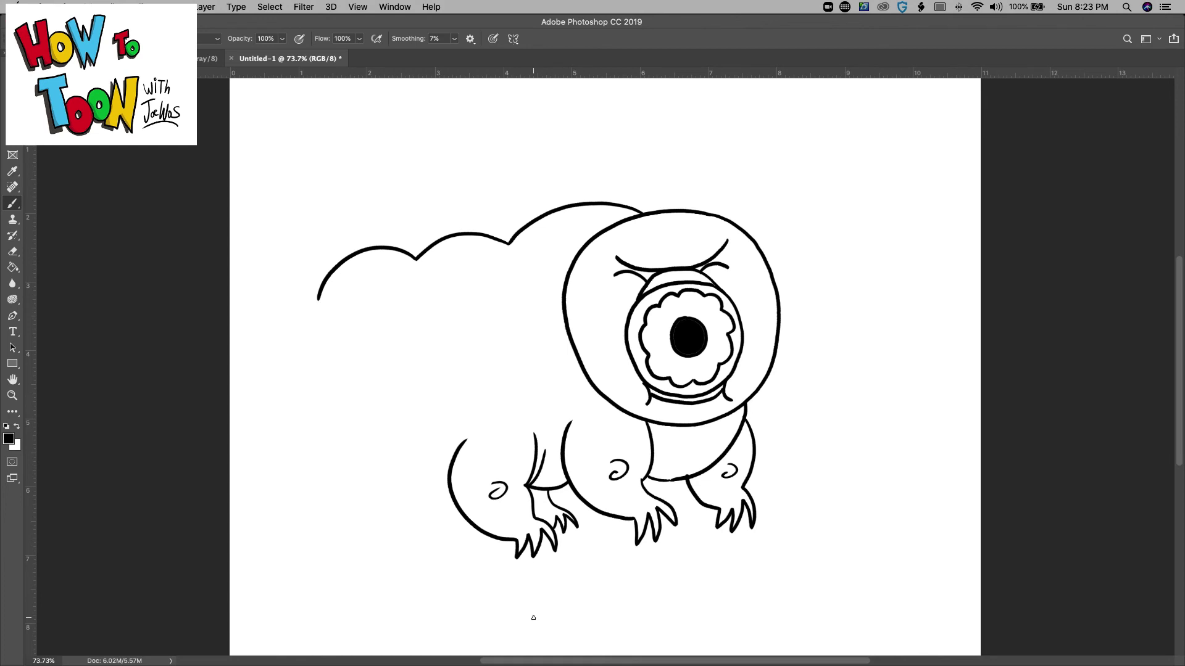
Add the rear segment and clawed rear leg, close the rounded back end, and draw creases across the back
left_click_drag(448, 478, 402, 473)
mouse_move(405, 398)
left_mouse_down()
mouse_move(400, 471)
mouse_move(439, 543)
mouse_move(416, 547)
mouse_move(324, 467)
mouse_move(337, 420)
left_mouse_up()
left_click_drag(378, 475, 375, 486)
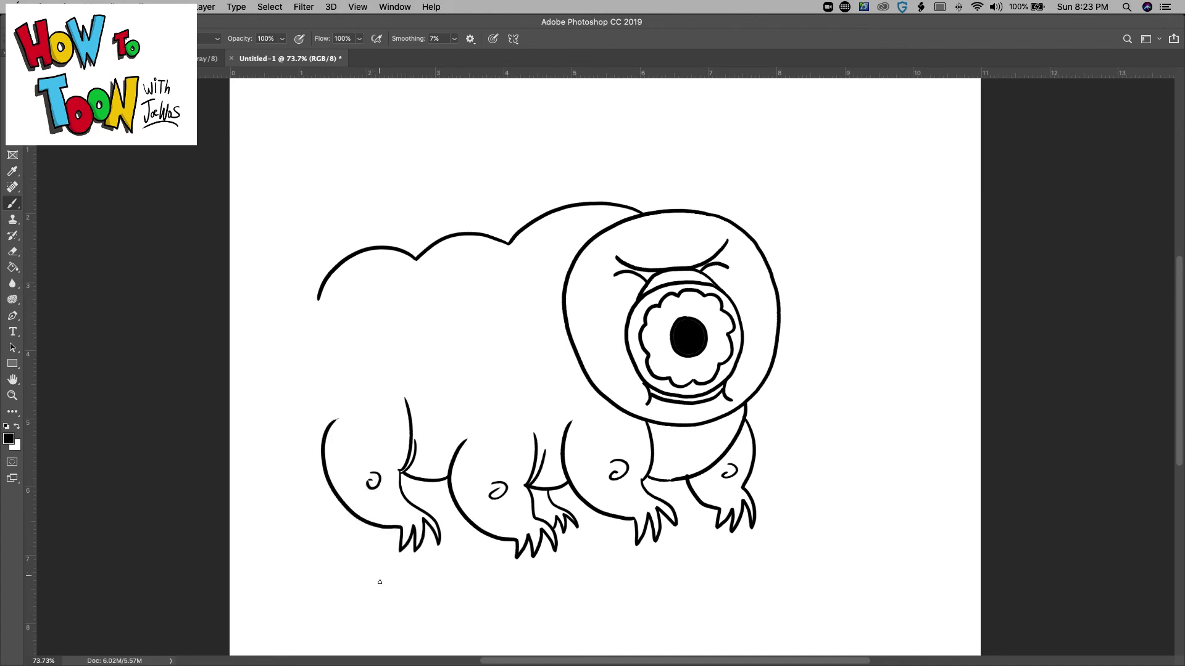
mouse_move(418, 479)
left_mouse_down()
mouse_move(453, 515)
mouse_move(446, 532)
mouse_move(434, 519)
left_mouse_up()
mouse_move(321, 467)
left_mouse_down()
mouse_move(292, 391)
mouse_move(318, 298)
left_mouse_up()
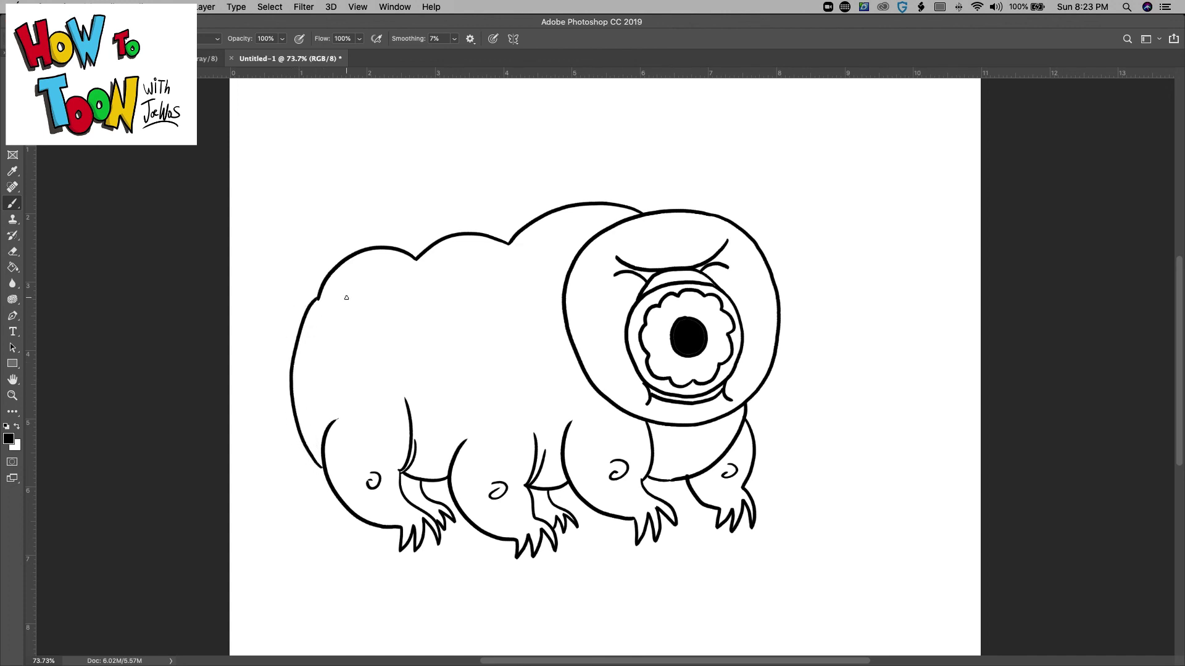
mouse_move(509, 244)
left_mouse_down()
mouse_move(496, 287)
mouse_move(480, 276)
mouse_move(383, 290)
left_mouse_up()
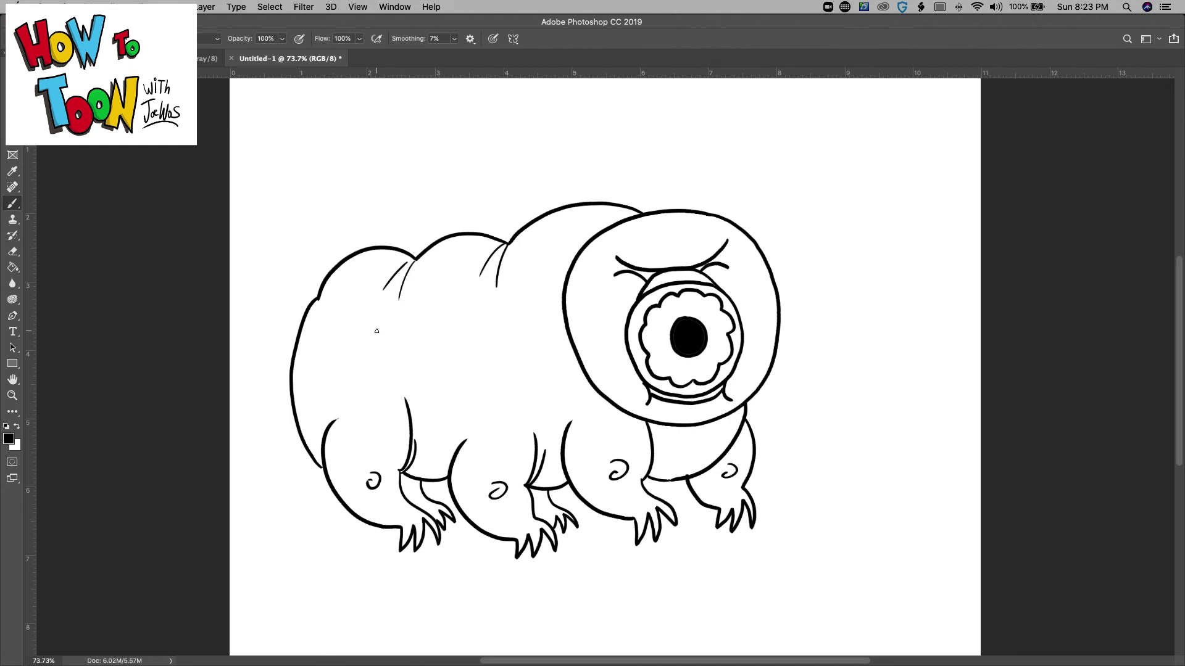